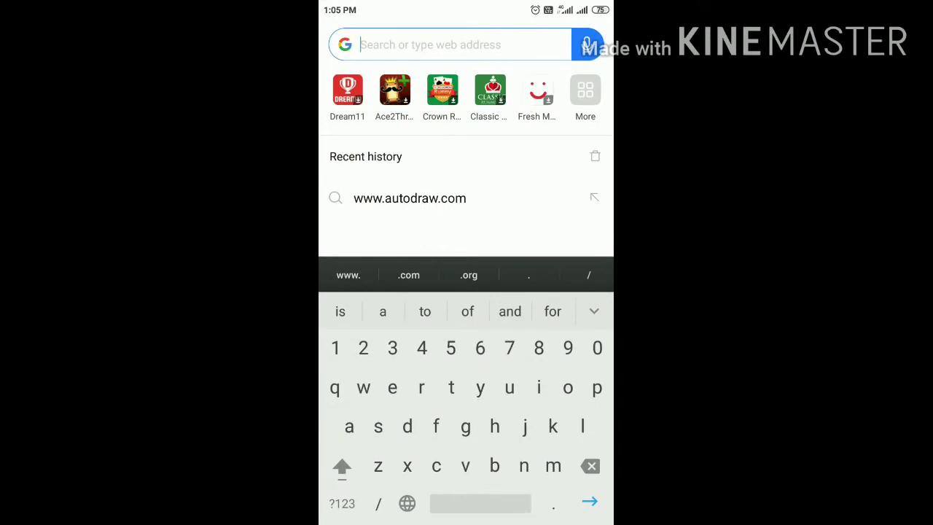
{"action": "left_click", "coordinate": [424, 45]}
{"action": "left_click", "coordinate": [425, 45]}
{"action": "left_click", "coordinate": [341, 103]}
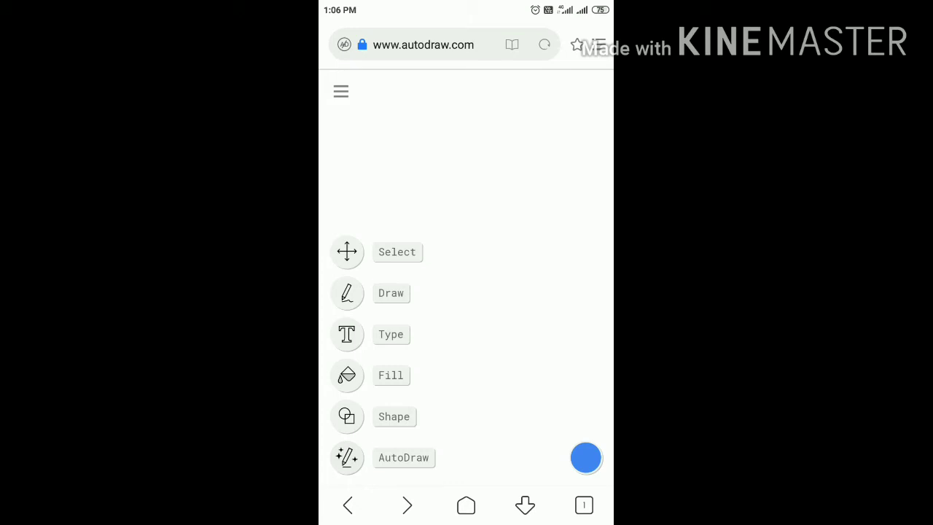
Step: Cycle through the Draw, Type, Fill and Shape modes, finishing in AutoDraw mode
{"action": "left_click", "coordinate": [391, 292]}
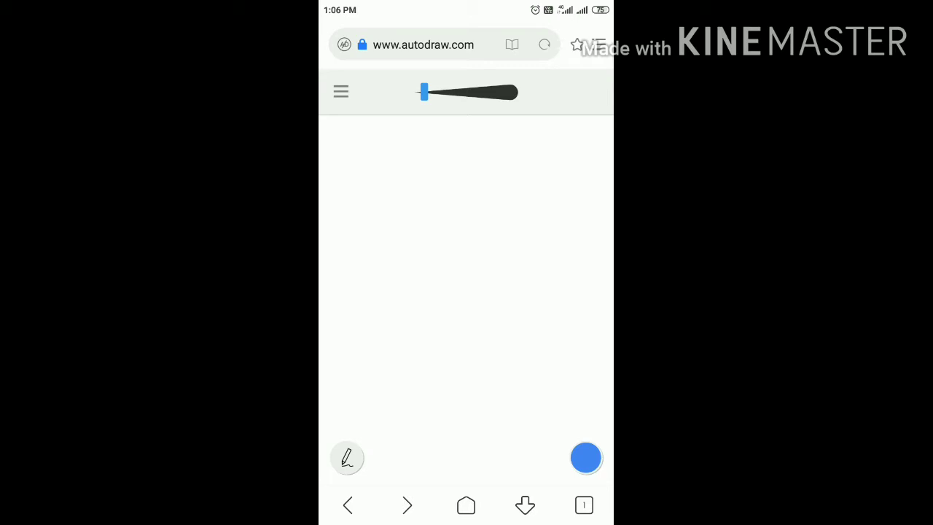
{"action": "left_click", "coordinate": [347, 457]}
{"action": "left_click", "coordinate": [347, 333]}
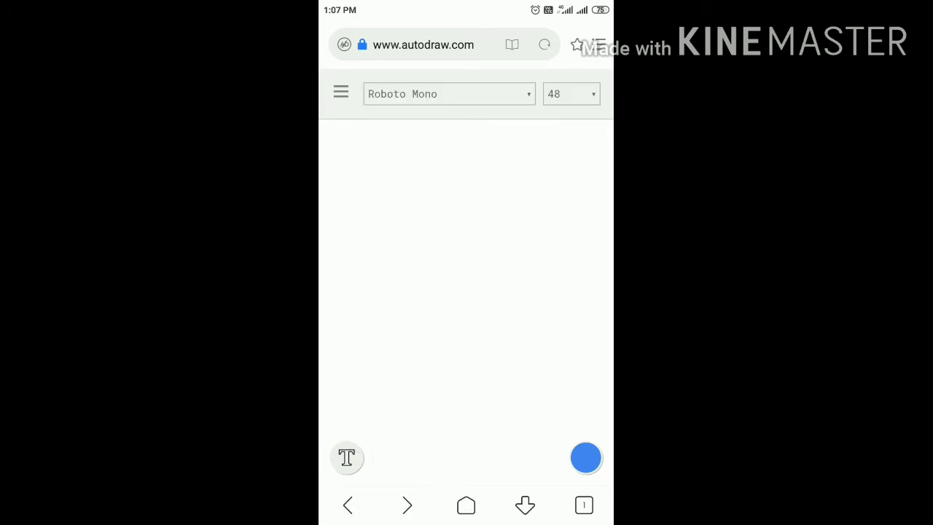
{"action": "left_click", "coordinate": [347, 458]}
{"action": "left_click", "coordinate": [346, 374]}
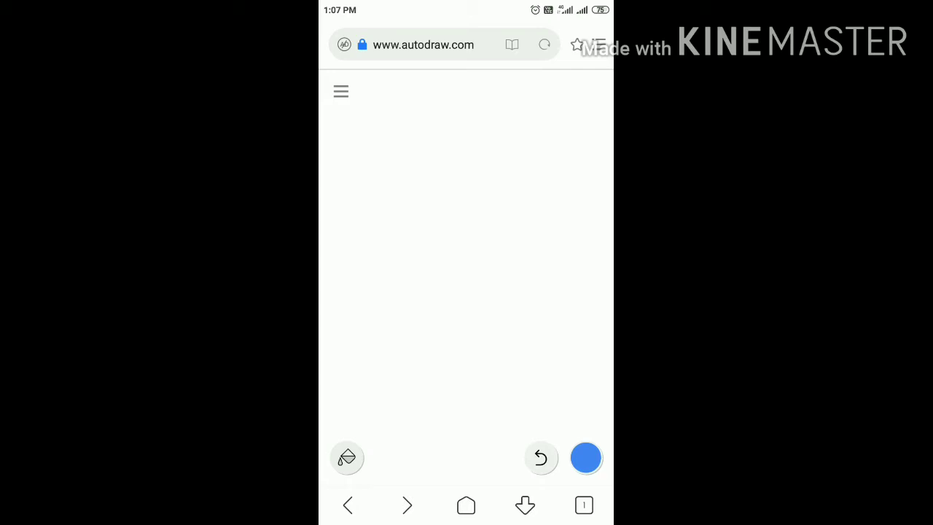
{"action": "left_click", "coordinate": [347, 458]}
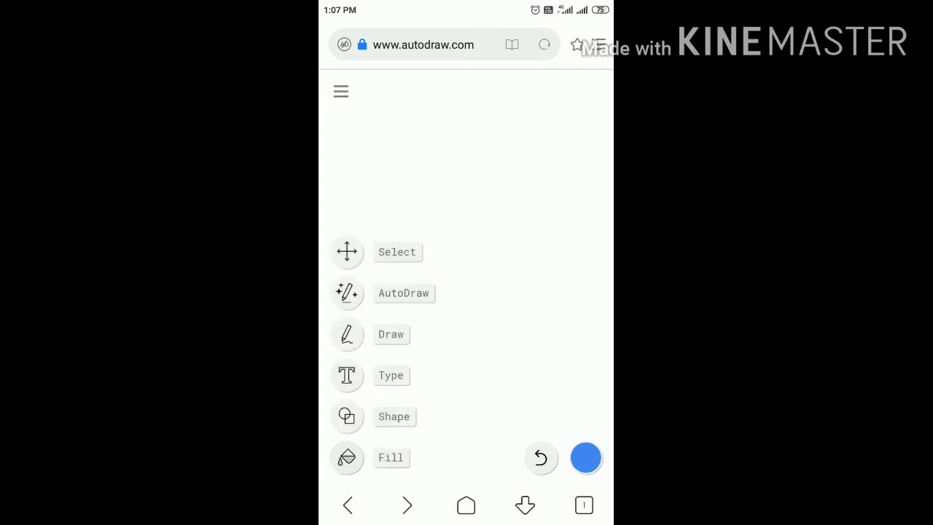
{"action": "left_click", "coordinate": [347, 416]}
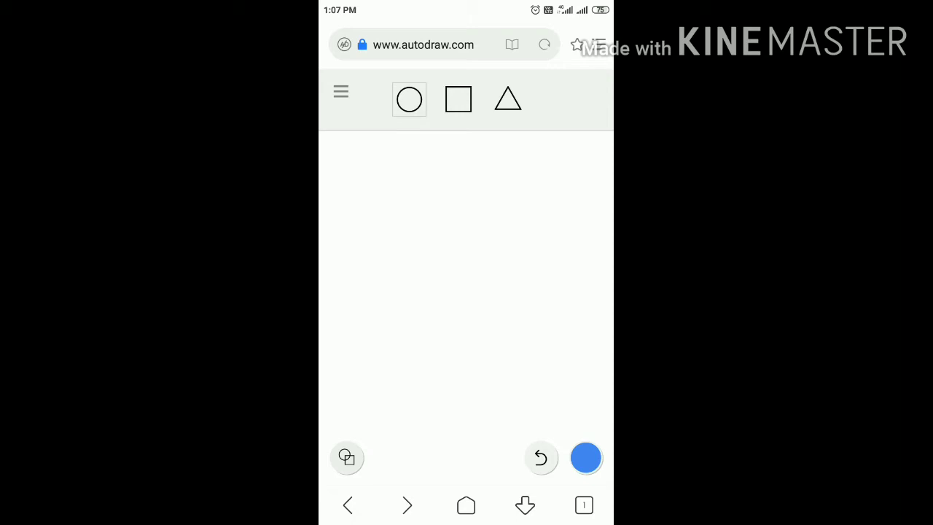
{"action": "left_click", "coordinate": [347, 457]}
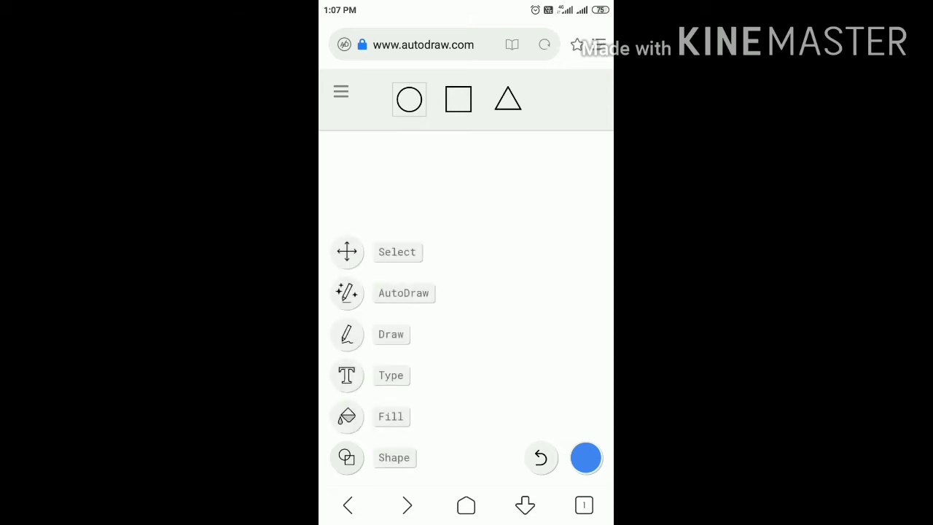
{"action": "left_click", "coordinate": [347, 292]}
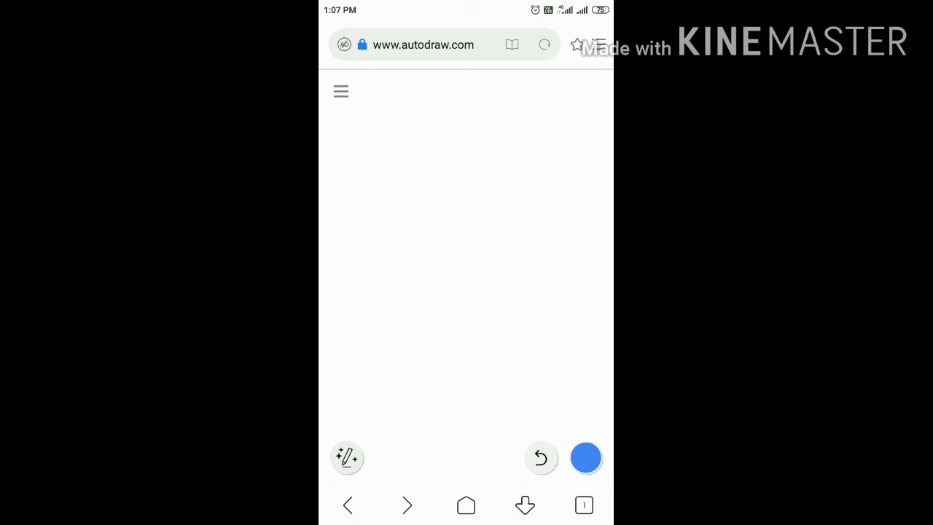
{"action": "left_click", "coordinate": [586, 457]}
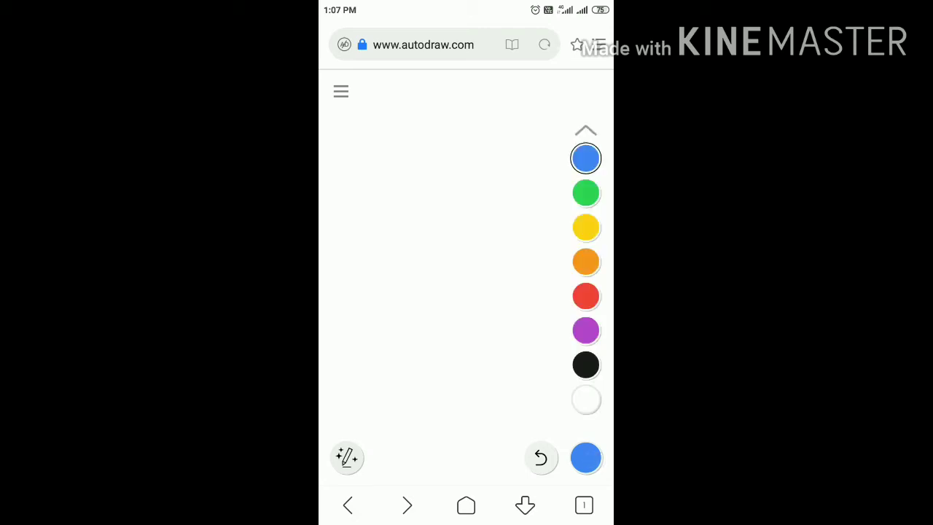
{"action": "scroll", "coordinate": [586, 277], "scroll_direction": "down", "scroll_amount": 1}
{"action": "scroll", "coordinate": [586, 277], "scroll_direction": "down", "scroll_amount": 5}
{"action": "scroll", "coordinate": [585, 277], "scroll_direction": "down", "scroll_amount": 5}
{"action": "scroll", "coordinate": [586, 277], "scroll_direction": "down", "scroll_amount": 4}
{"action": "left_click", "coordinate": [586, 131]}
{"action": "left_click", "coordinate": [585, 130]}
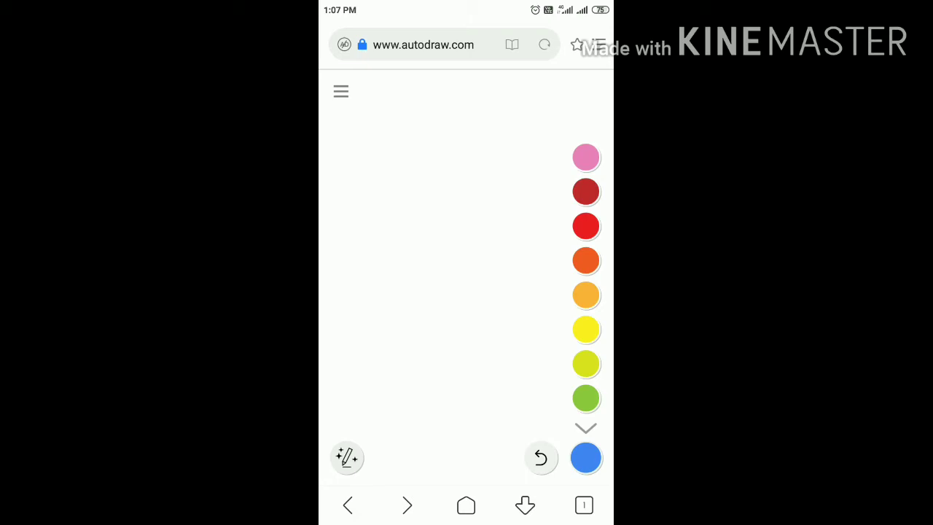
{"action": "left_click", "coordinate": [346, 457]}
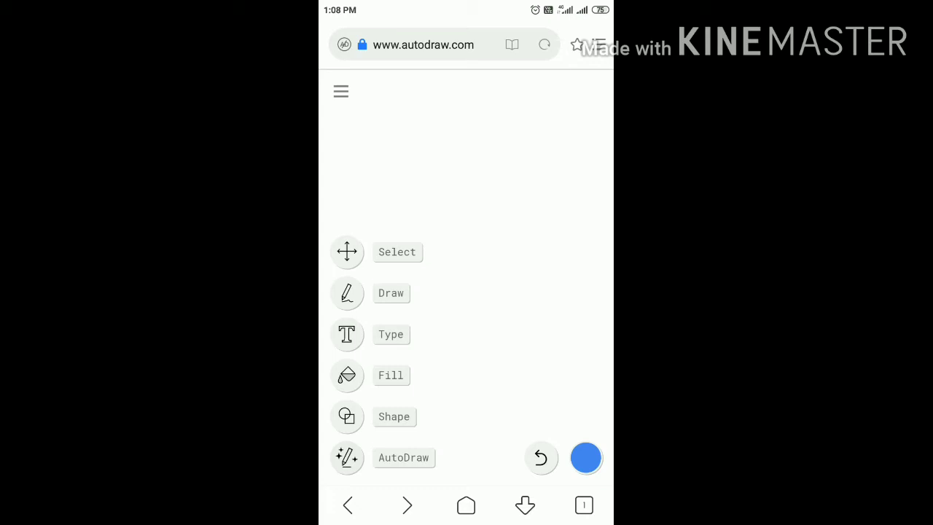
Step: Select the freehand Draw tool for tracing the blue frame
{"action": "left_click", "coordinate": [347, 457]}
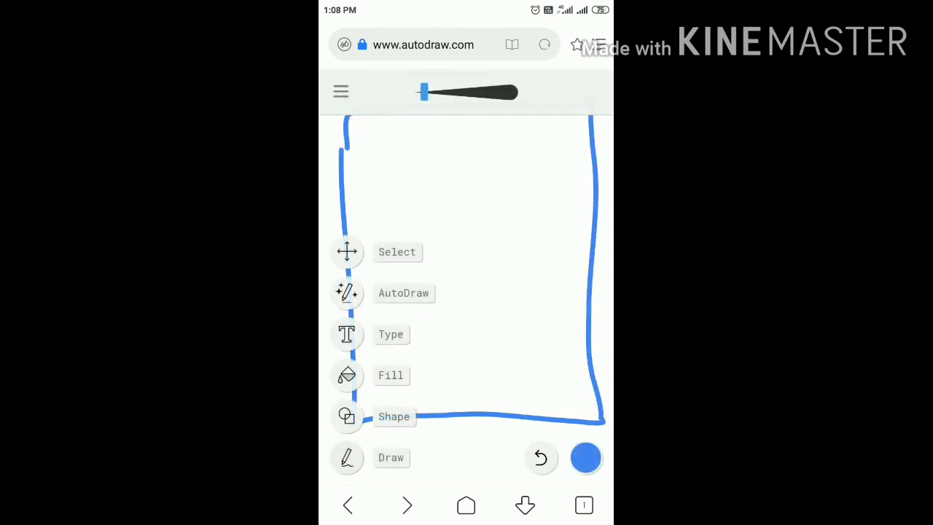
Step: Add the text 'Flower' near the top of the frame
{"action": "left_click", "coordinate": [346, 334]}
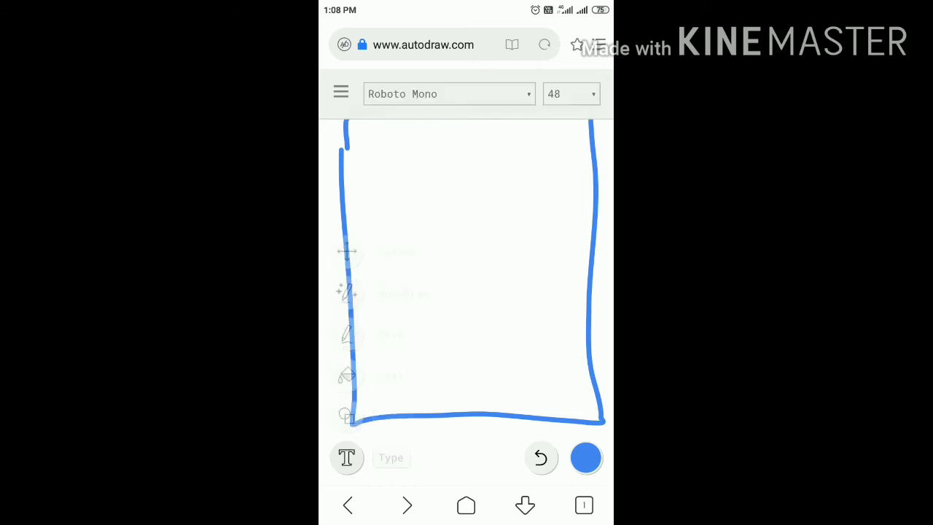
{"action": "left_click", "coordinate": [373, 142]}
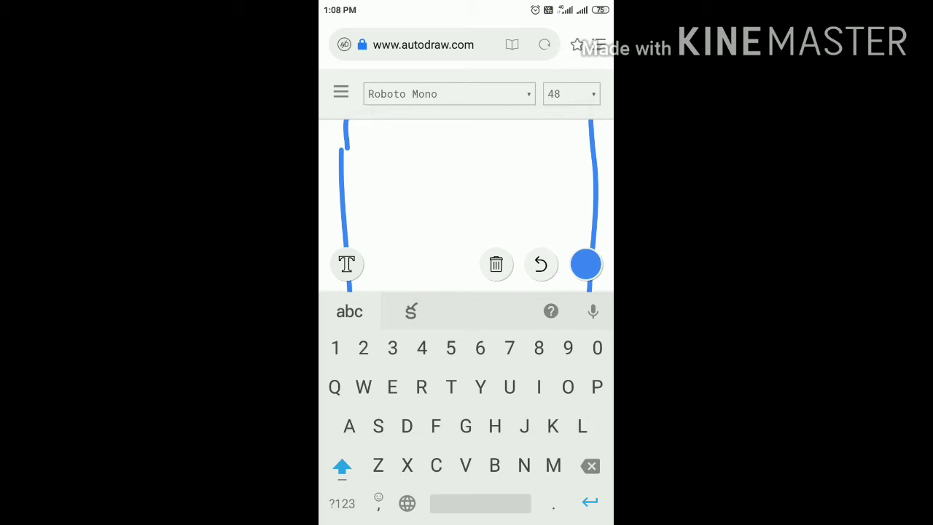
{"action": "type", "text": "Fl"}
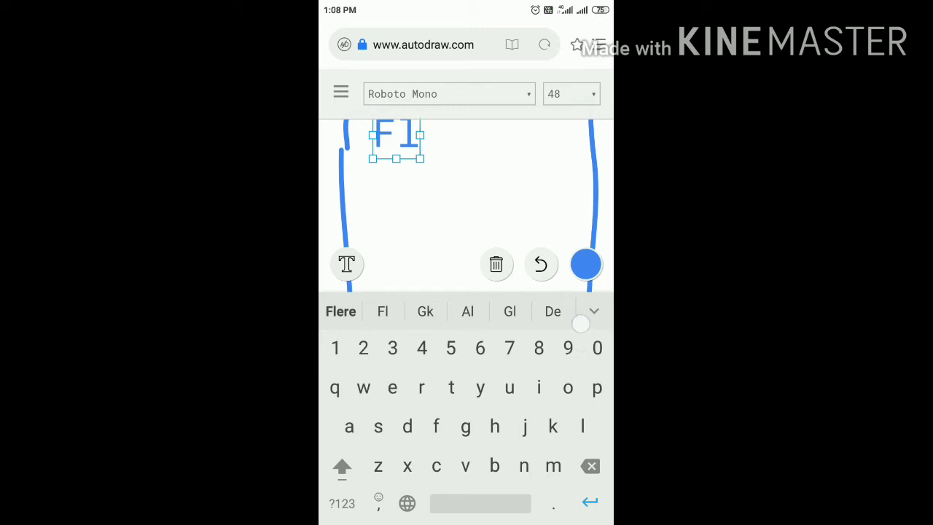
{"action": "type", "text": "o"}
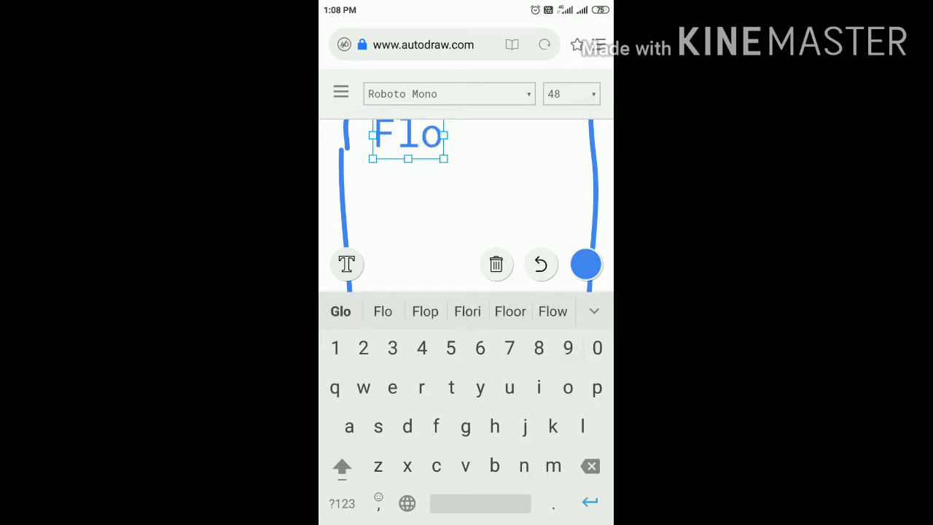
{"action": "type", "text": "wer"}
Step: Recolour the Flower title red, after trying orange
{"action": "left_click", "coordinate": [346, 263]}
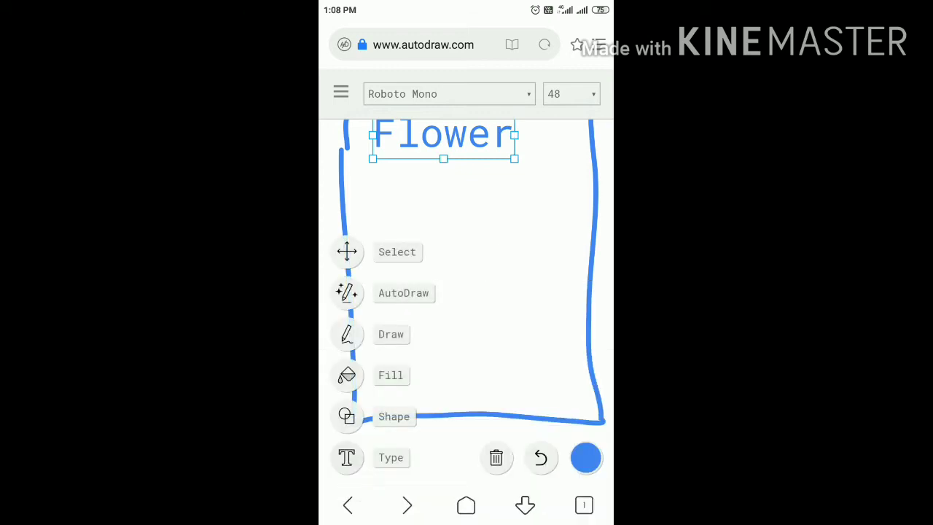
{"action": "left_click", "coordinate": [347, 251]}
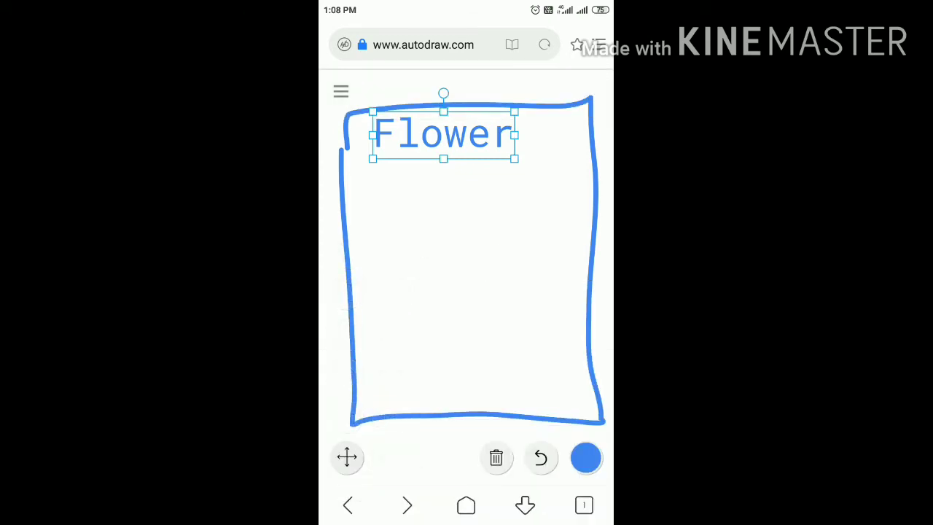
{"action": "left_click", "coordinate": [586, 457]}
{"action": "left_click", "coordinate": [586, 295]}
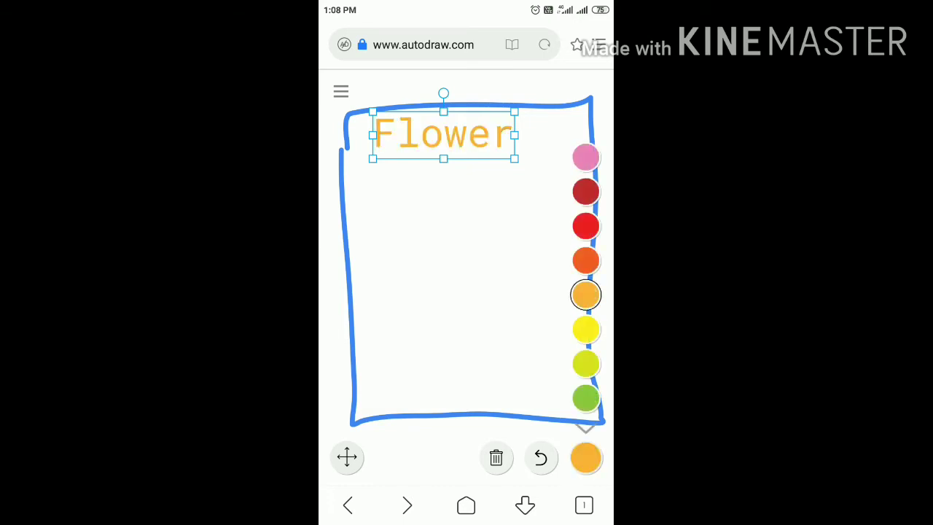
{"action": "left_click", "coordinate": [585, 260]}
{"action": "left_click", "coordinate": [585, 226]}
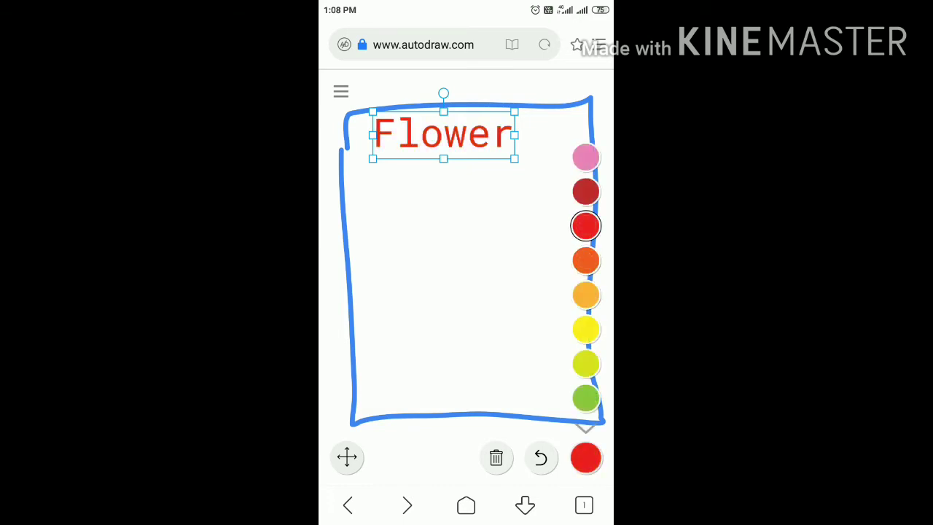
{"action": "left_click", "coordinate": [346, 456]}
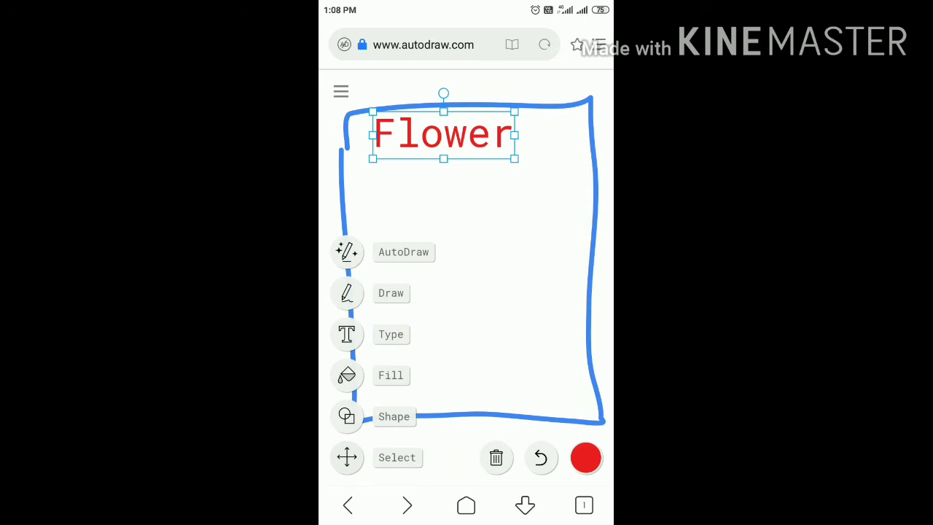
Step: Draw a thin rectangle bar under the Flower title, undoing a first misplaced one
{"action": "left_click", "coordinate": [346, 416]}
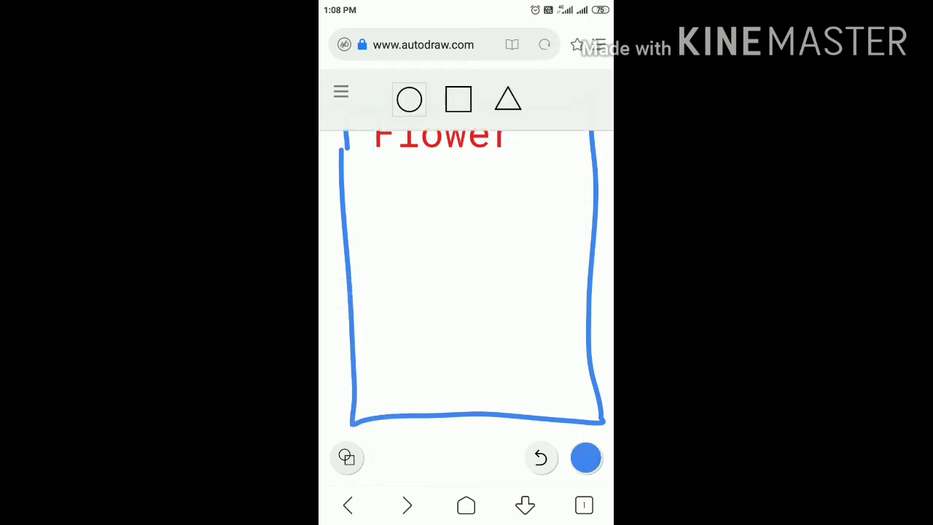
{"action": "left_click", "coordinate": [458, 99]}
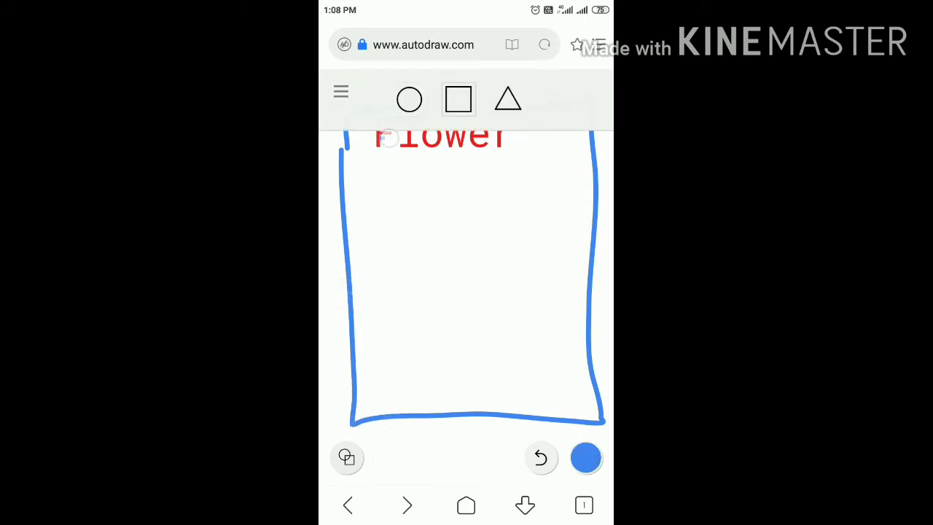
{"action": "left_click_drag", "start_coordinate": [379, 140], "coordinate": [485, 115]}
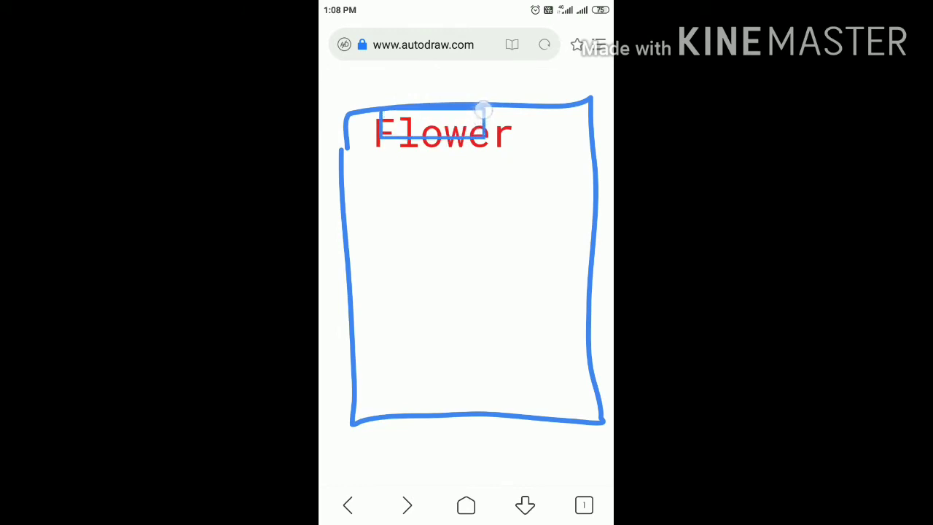
{"action": "left_click_drag", "start_coordinate": [484, 114], "coordinate": [476, 193]}
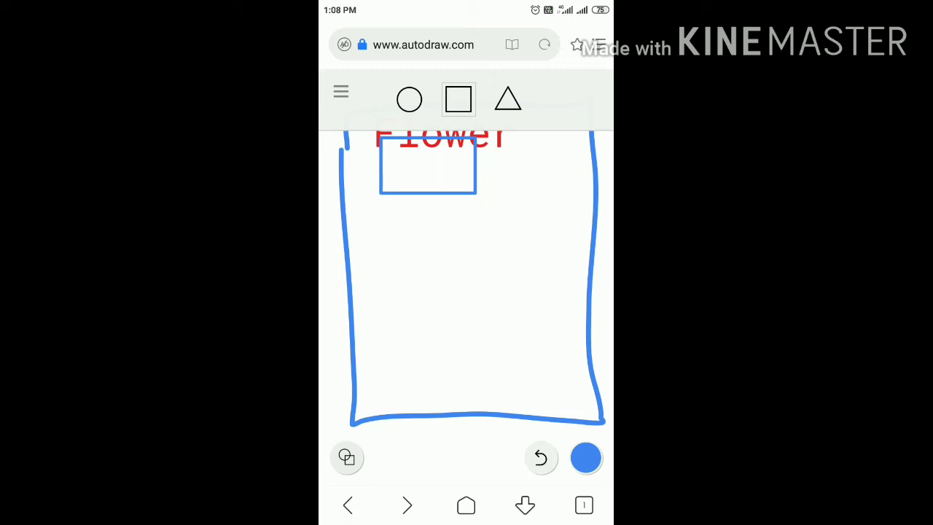
{"action": "left_click", "coordinate": [540, 457]}
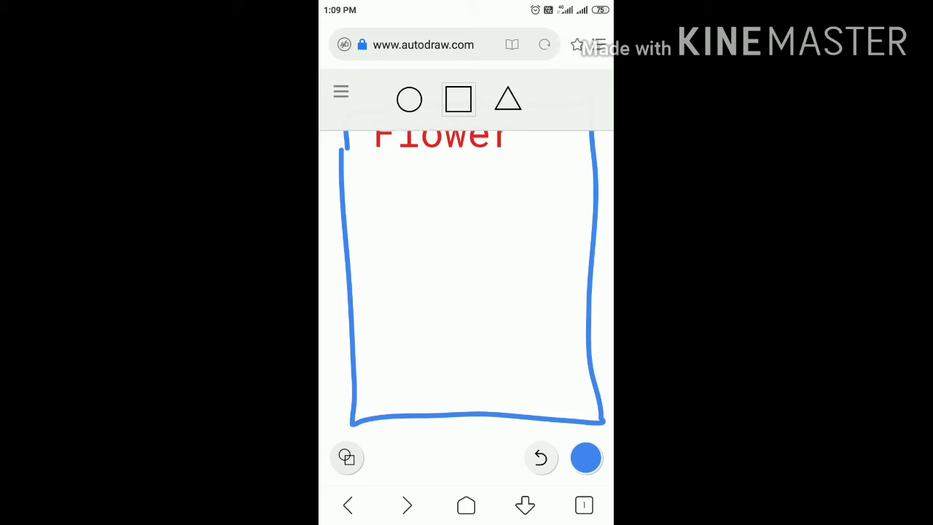
{"action": "left_click_drag", "start_coordinate": [357, 149], "coordinate": [554, 178]}
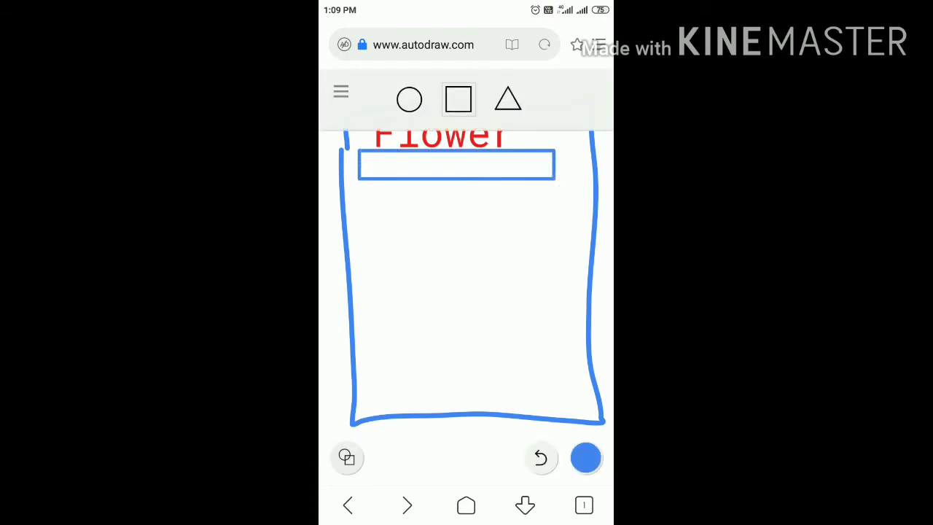
{"action": "left_click", "coordinate": [346, 457]}
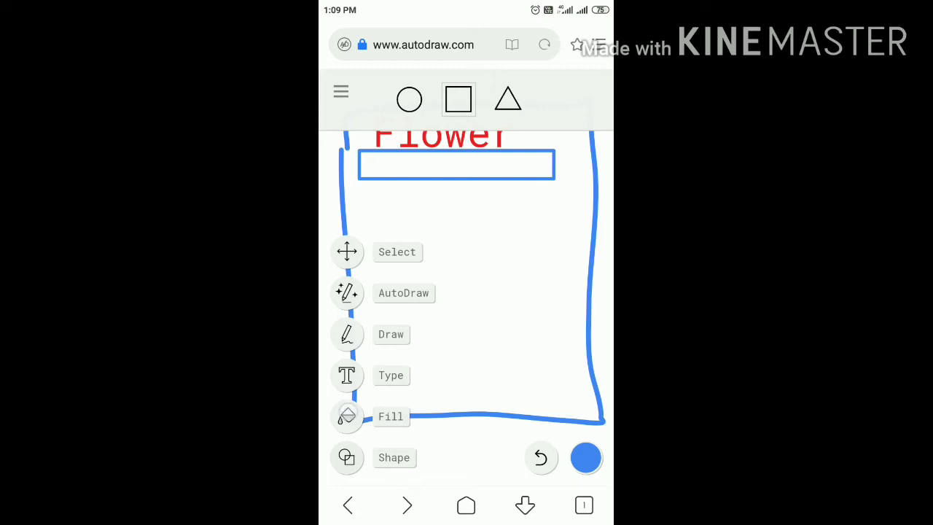
Step: Fill the bar under Flower yellow-green, after trying orange and red
{"action": "left_click", "coordinate": [346, 416]}
{"action": "left_click", "coordinate": [585, 457]}
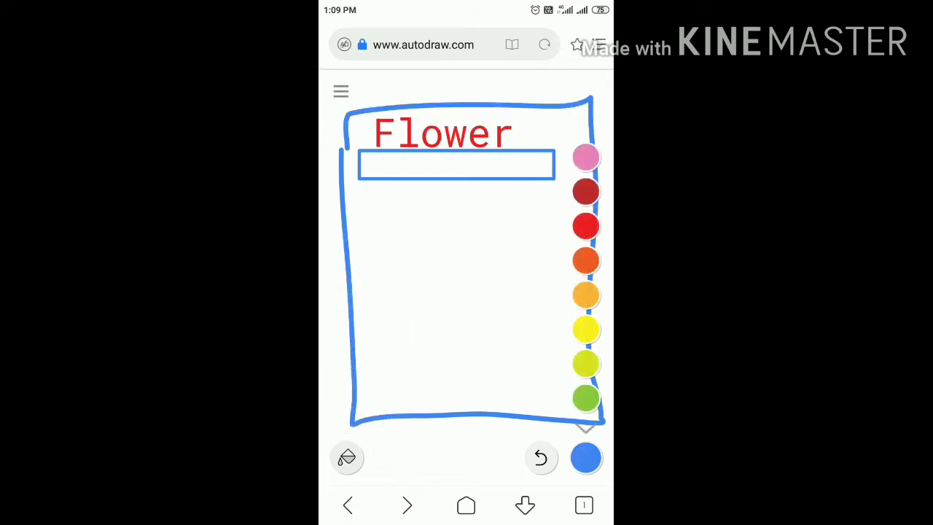
{"action": "left_click", "coordinate": [585, 260]}
{"action": "left_click", "coordinate": [456, 165]}
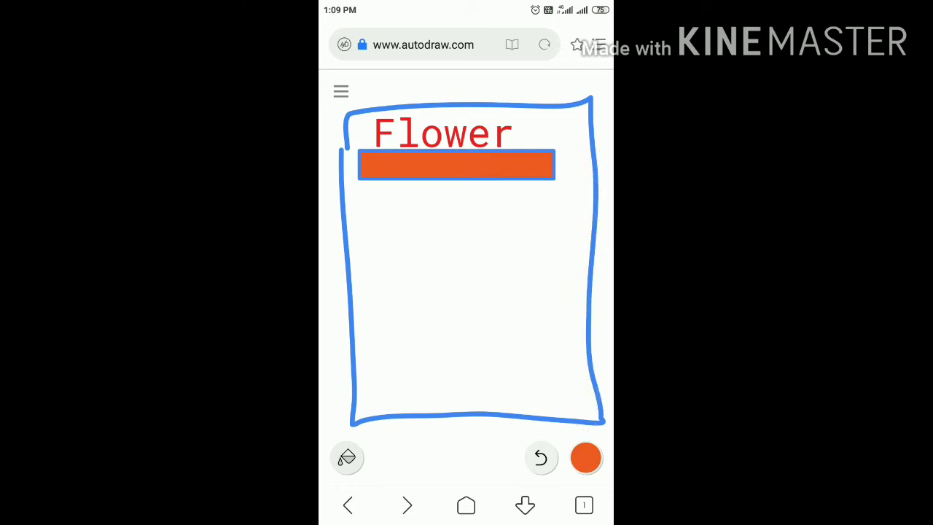
{"action": "left_click", "coordinate": [585, 457]}
{"action": "left_click", "coordinate": [585, 225]}
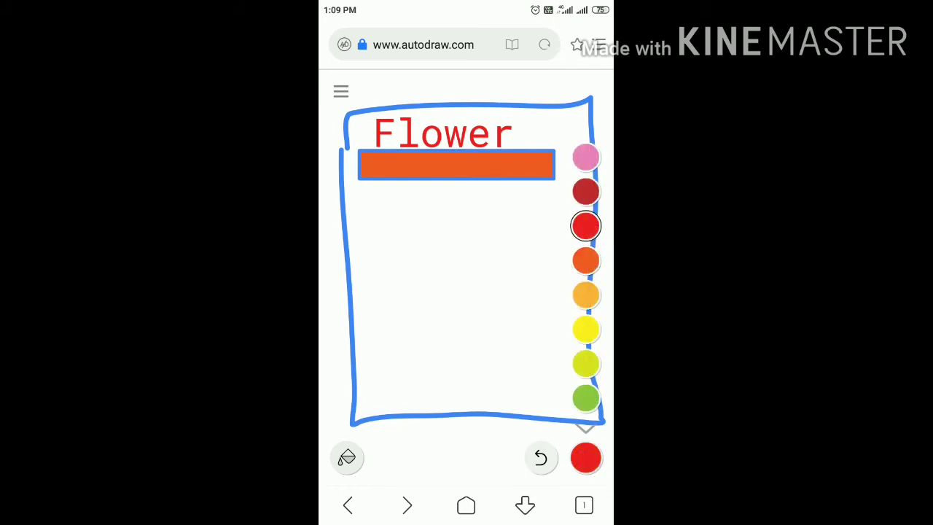
{"action": "left_click", "coordinate": [489, 167]}
{"action": "left_click", "coordinate": [585, 456]}
{"action": "left_click", "coordinate": [585, 363]}
{"action": "left_click", "coordinate": [456, 165]}
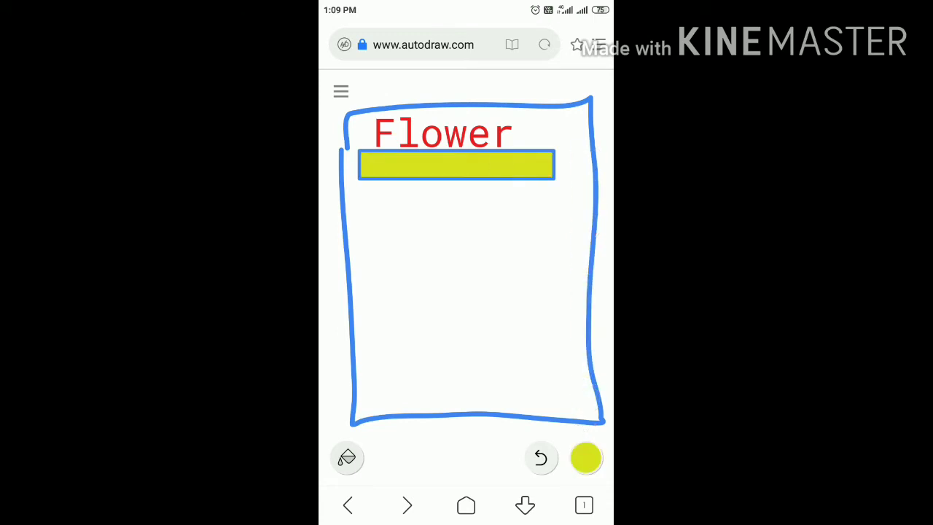
{"action": "left_click", "coordinate": [347, 457]}
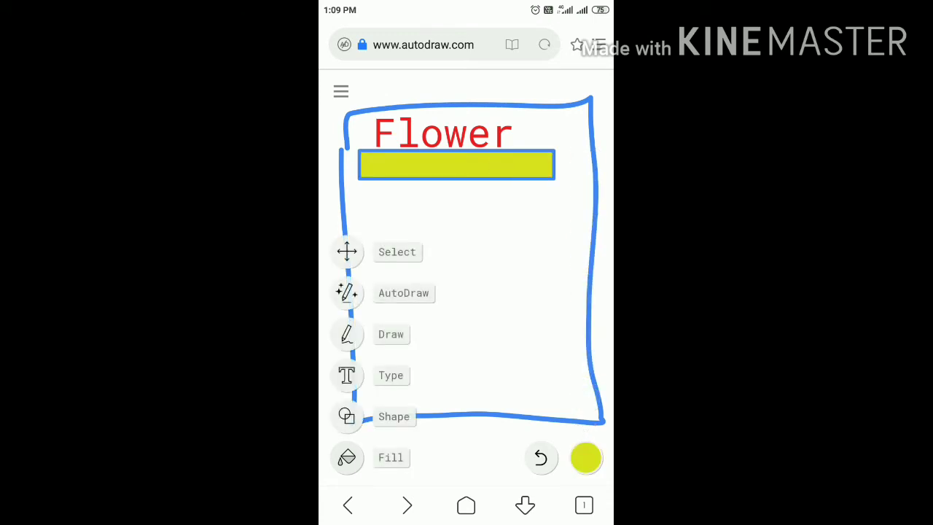
Step: Sketch a rough flower with petals and stem below the bar in AutoDraw mode
{"action": "left_click", "coordinate": [346, 293]}
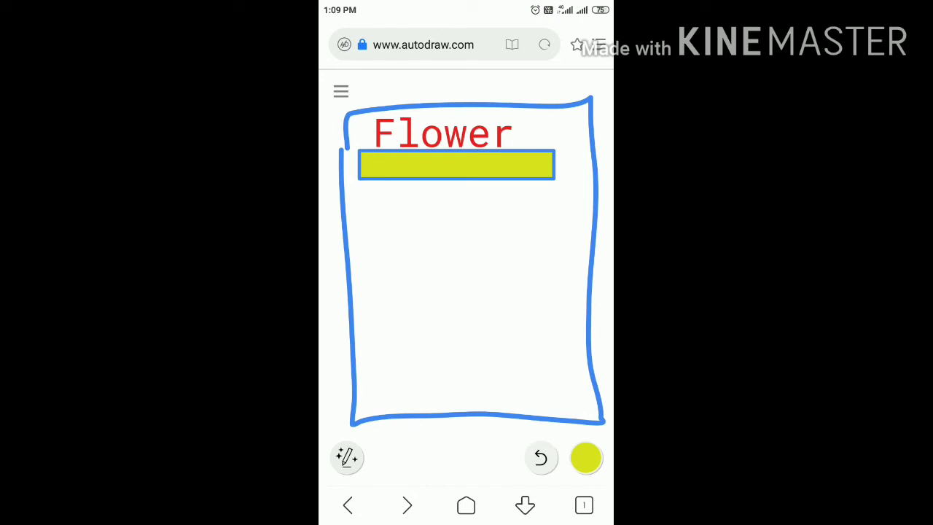
{"action": "mouse_move", "coordinate": [450, 261]}
{"action": "left_mouse_down"}
{"action": "mouse_move", "coordinate": [446, 273]}
{"action": "mouse_move", "coordinate": [437, 264]}
{"action": "left_mouse_up"}
{"action": "mouse_move", "coordinate": [456, 230]}
{"action": "left_mouse_down"}
{"action": "mouse_move", "coordinate": [495, 246]}
{"action": "mouse_move", "coordinate": [501, 321]}
{"action": "mouse_move", "coordinate": [478, 373]}
{"action": "left_mouse_up"}
{"action": "mouse_move", "coordinate": [444, 317]}
{"action": "left_mouse_down"}
{"action": "mouse_move", "coordinate": [377, 314]}
{"action": "mouse_move", "coordinate": [432, 258]}
{"action": "mouse_move", "coordinate": [429, 226]}
{"action": "mouse_move", "coordinate": [466, 210]}
{"action": "left_mouse_up"}
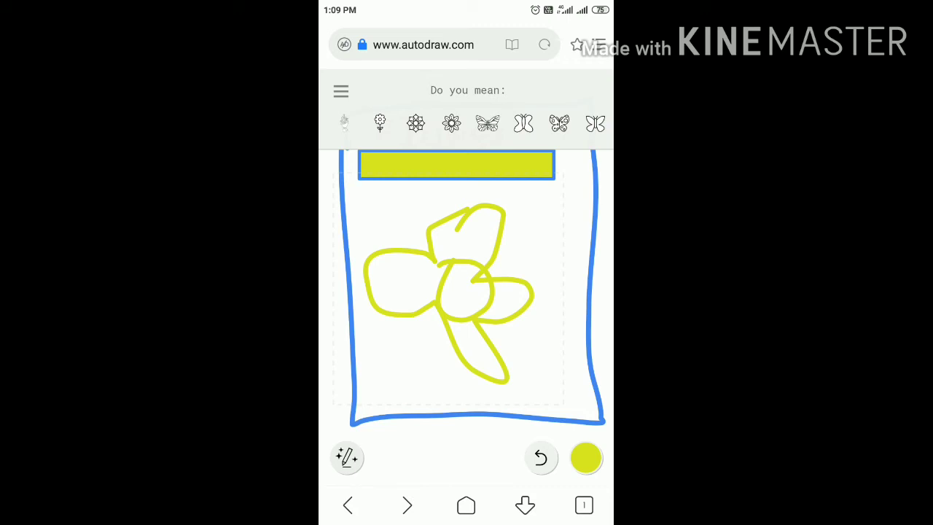
Step: Browse the suggestions and replace the sketch with a clean flower drawing
{"action": "scroll", "coordinate": [466, 123], "scroll_direction": "right", "scroll_amount": 5}
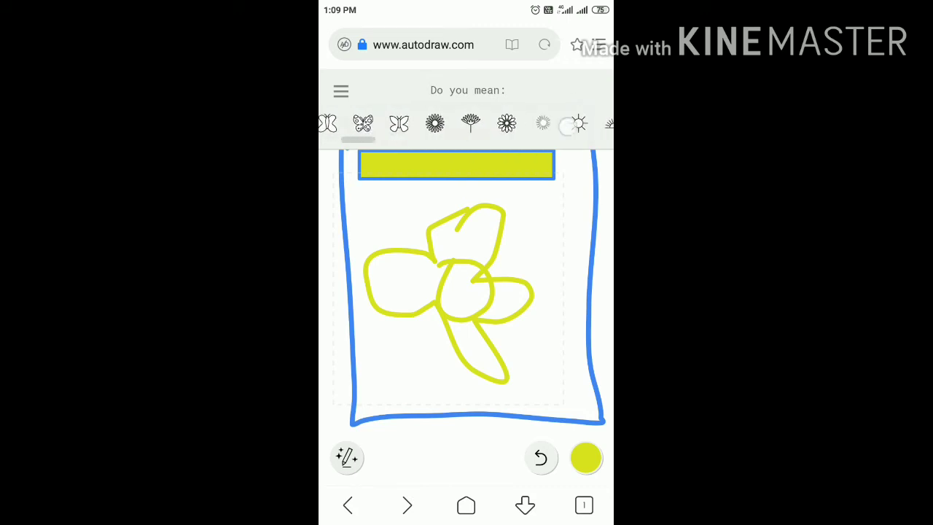
{"action": "scroll", "coordinate": [466, 123], "scroll_direction": "right", "scroll_amount": 3}
{"action": "scroll", "coordinate": [466, 123], "scroll_direction": "right", "scroll_amount": 3}
{"action": "scroll", "coordinate": [466, 124], "scroll_direction": "right", "scroll_amount": 3}
{"action": "scroll", "coordinate": [467, 123], "scroll_direction": "right", "scroll_amount": 3}
{"action": "scroll", "coordinate": [466, 123], "scroll_direction": "right", "scroll_amount": 3}
{"action": "scroll", "coordinate": [467, 123], "scroll_direction": "right", "scroll_amount": 3}
{"action": "scroll", "coordinate": [466, 123], "scroll_direction": "right", "scroll_amount": 3}
{"action": "scroll", "coordinate": [466, 123], "scroll_direction": "right", "scroll_amount": 3}
{"action": "scroll", "coordinate": [466, 123], "scroll_direction": "right", "scroll_amount": 3}
{"action": "scroll", "coordinate": [466, 123], "scroll_direction": "left", "scroll_amount": 2}
{"action": "scroll", "coordinate": [466, 123], "scroll_direction": "left", "scroll_amount": 3}
{"action": "scroll", "coordinate": [466, 124], "scroll_direction": "left", "scroll_amount": 5}
{"action": "scroll", "coordinate": [466, 124], "scroll_direction": "left", "scroll_amount": 5}
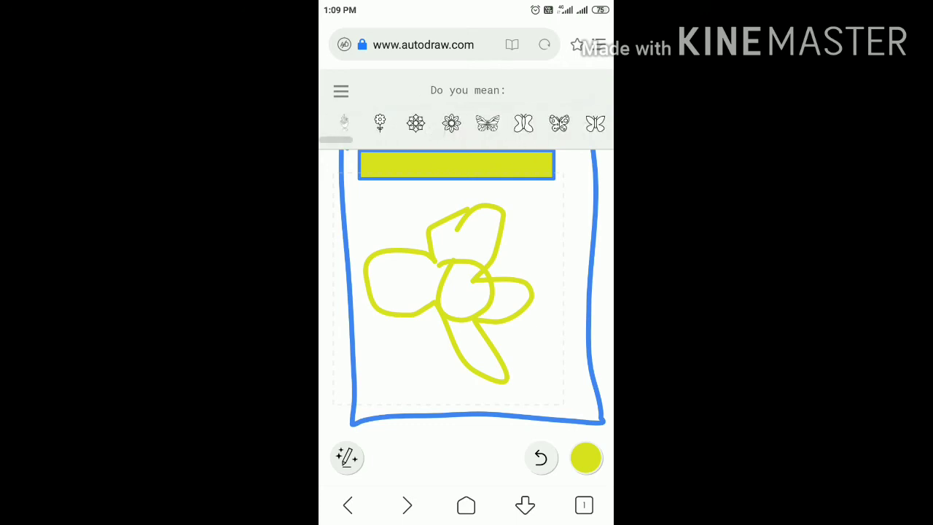
{"action": "left_click", "coordinate": [451, 123]}
{"action": "left_click", "coordinate": [415, 123]}
{"action": "left_click_drag", "start_coordinate": [450, 284], "coordinate": [477, 282]}
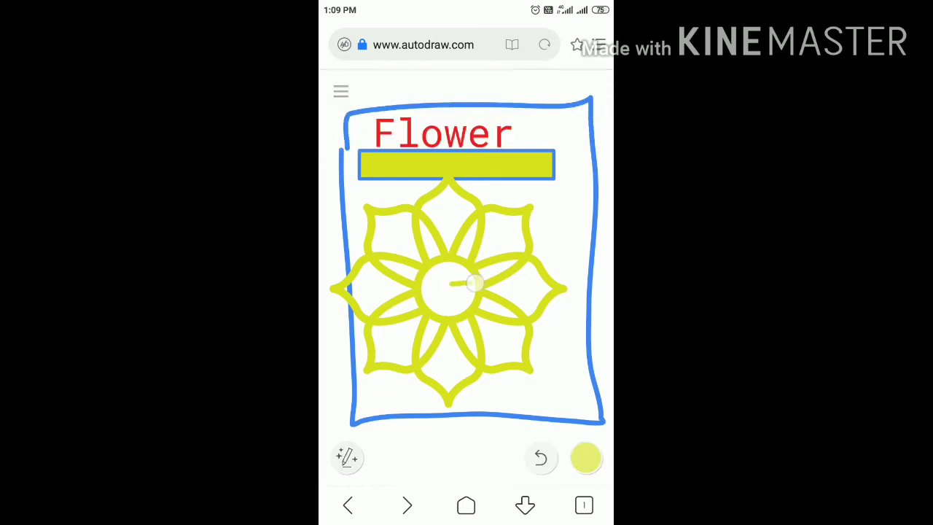
Step: Undo the stray centre stroke and shorten the yellow-green bar
{"action": "left_click", "coordinate": [540, 458]}
{"action": "left_click", "coordinate": [347, 457]}
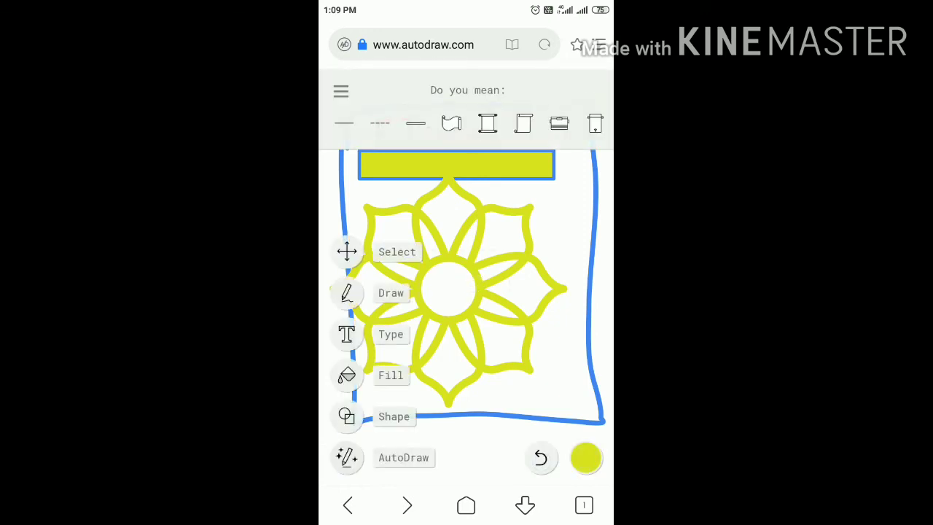
{"action": "left_click", "coordinate": [346, 251]}
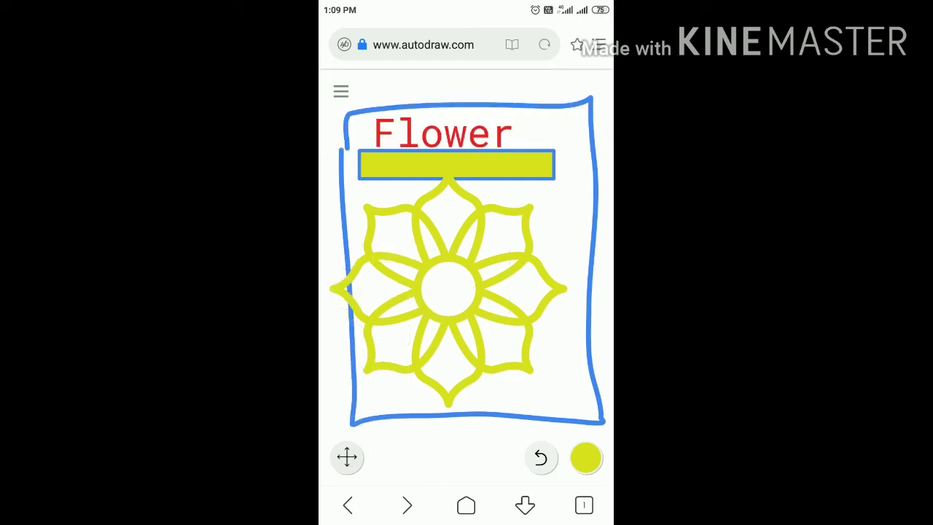
{"action": "left_click", "coordinate": [439, 287]}
{"action": "mouse_move", "coordinate": [437, 304]}
{"action": "left_mouse_down"}
{"action": "mouse_move", "coordinate": [458, 284]}
{"action": "mouse_move", "coordinate": [437, 283]}
{"action": "left_mouse_up"}
{"action": "left_click", "coordinate": [468, 162]}
{"action": "left_click_drag", "start_coordinate": [551, 208], "coordinate": [546, 216]}
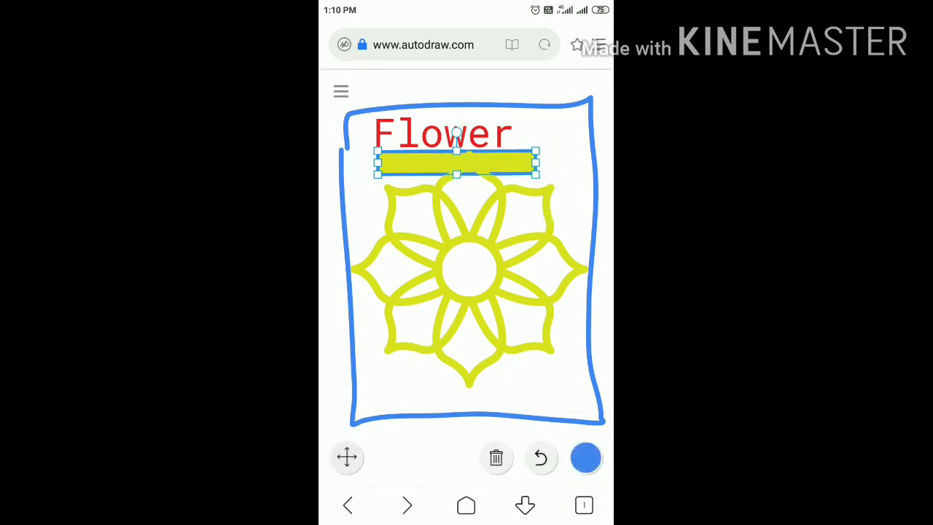
Step: Shrink the flower and centre it below the bar
{"action": "left_click", "coordinate": [456, 280]}
{"action": "mouse_move", "coordinate": [572, 209]}
{"action": "left_mouse_down"}
{"action": "mouse_move", "coordinate": [547, 232]}
{"action": "mouse_move", "coordinate": [523, 226]}
{"action": "mouse_move", "coordinate": [503, 240]}
{"action": "left_mouse_up"}
{"action": "left_click_drag", "start_coordinate": [475, 276], "coordinate": [458, 315]}
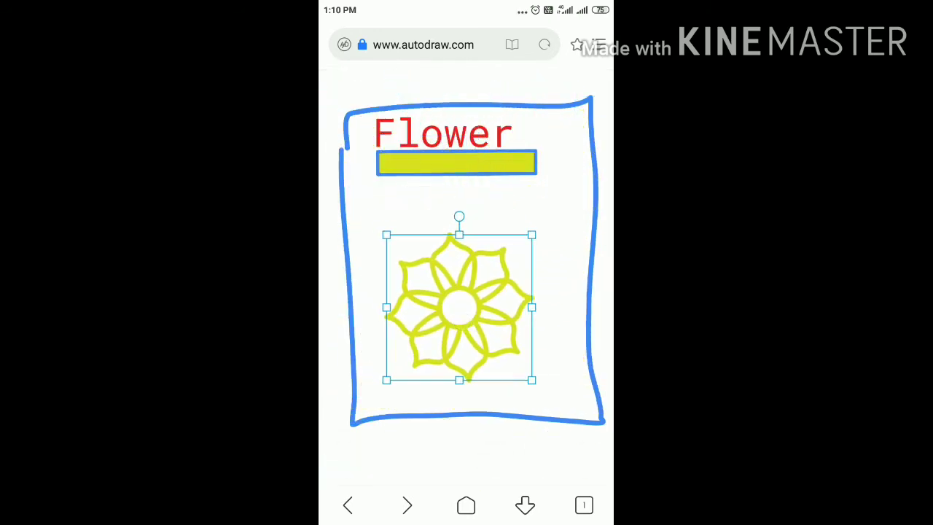
{"action": "mouse_move", "coordinate": [454, 374]}
{"action": "left_mouse_down"}
{"action": "mouse_move", "coordinate": [485, 205]}
{"action": "mouse_move", "coordinate": [494, 378]}
{"action": "left_mouse_up"}
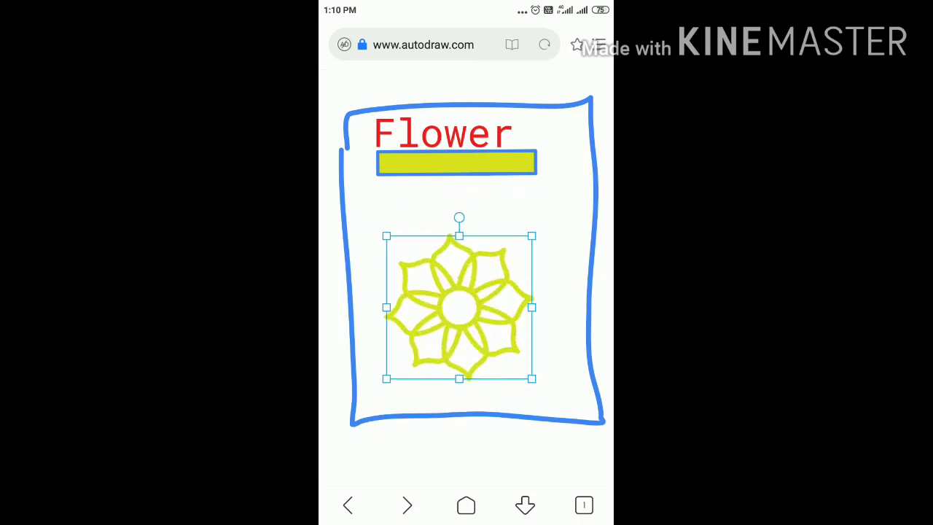
Step: Recolour the selected flower's outline orange
{"action": "left_click", "coordinate": [585, 457]}
{"action": "left_click", "coordinate": [585, 261]}
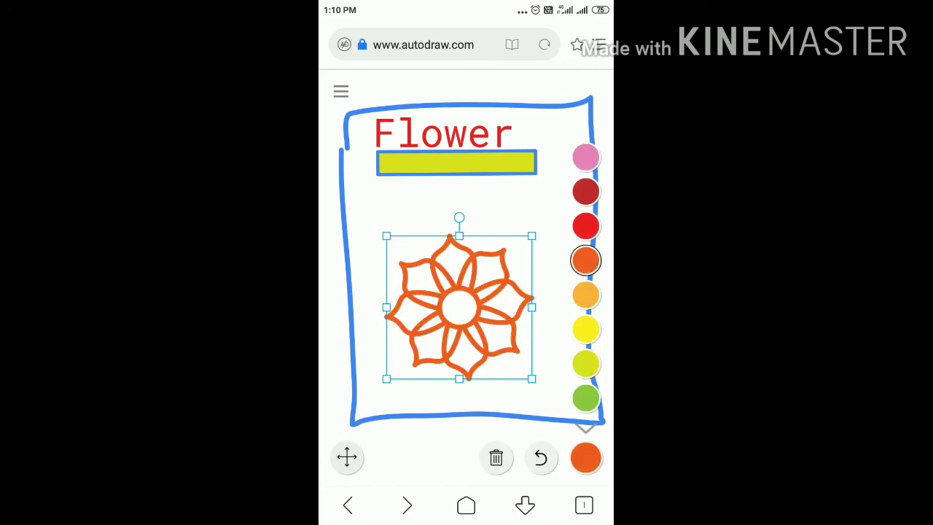
{"action": "left_click", "coordinate": [347, 457]}
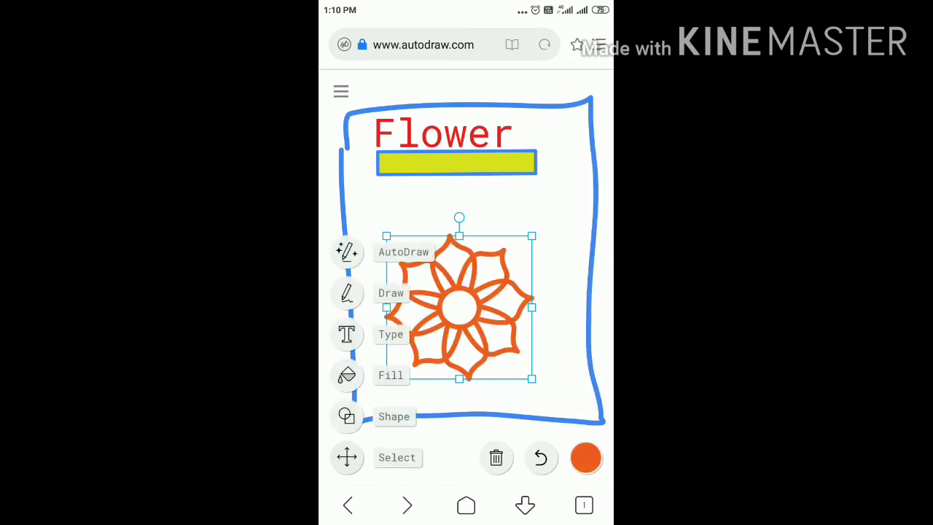
{"action": "left_click", "coordinate": [347, 416]}
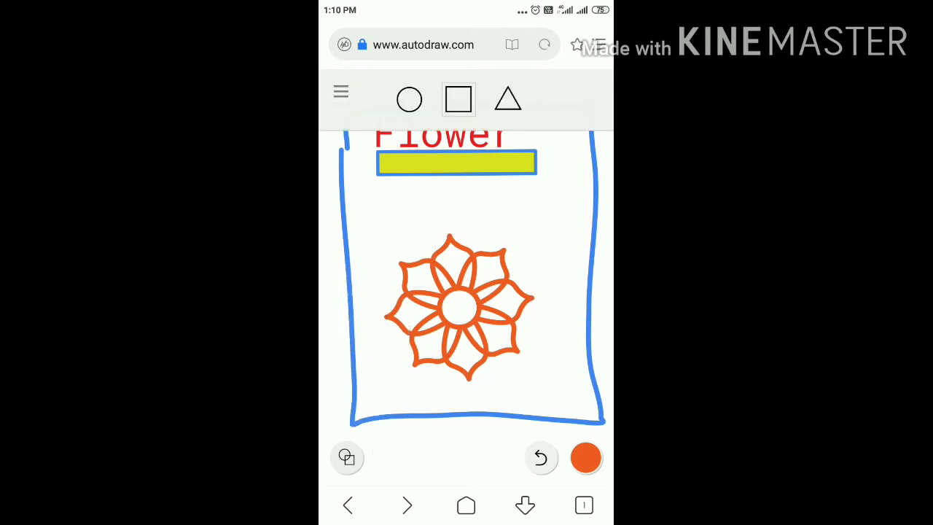
{"action": "left_click", "coordinate": [585, 457]}
{"action": "left_click", "coordinate": [346, 456]}
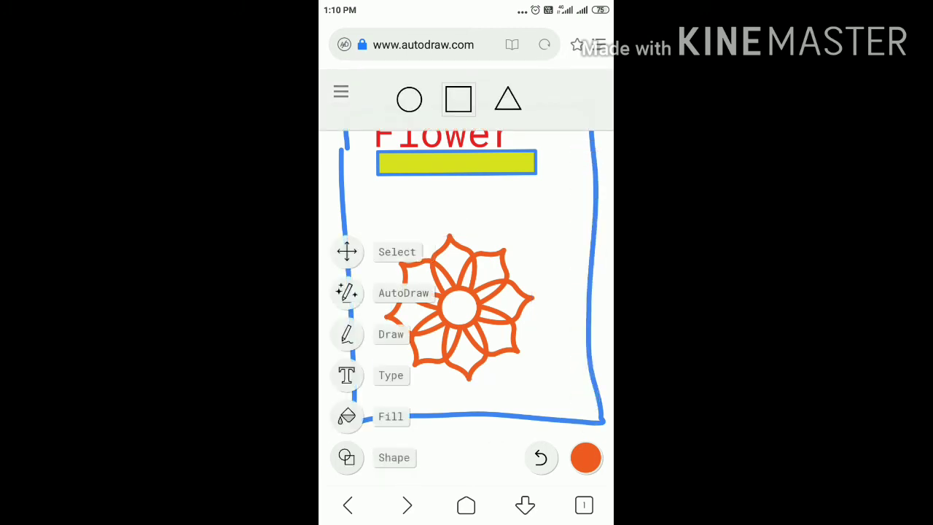
Step: Fill the flower petals red and its centre yellow-green
{"action": "left_click", "coordinate": [346, 416]}
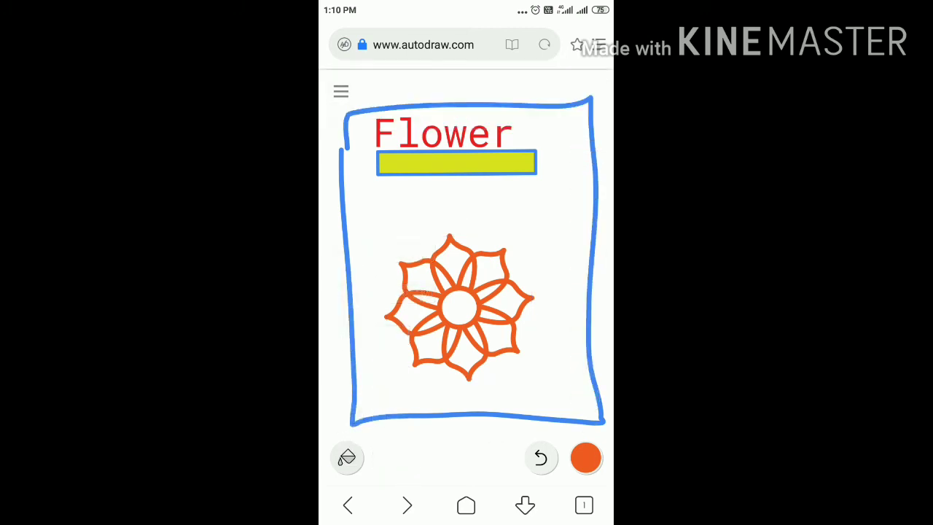
{"action": "left_click", "coordinate": [585, 456]}
{"action": "left_click", "coordinate": [585, 226]}
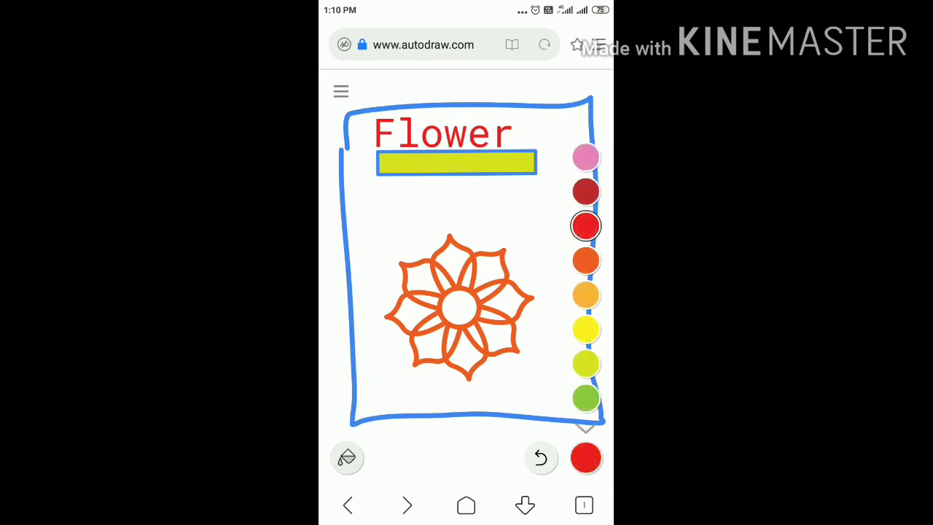
{"action": "left_click", "coordinate": [503, 302]}
{"action": "left_click", "coordinate": [585, 456]}
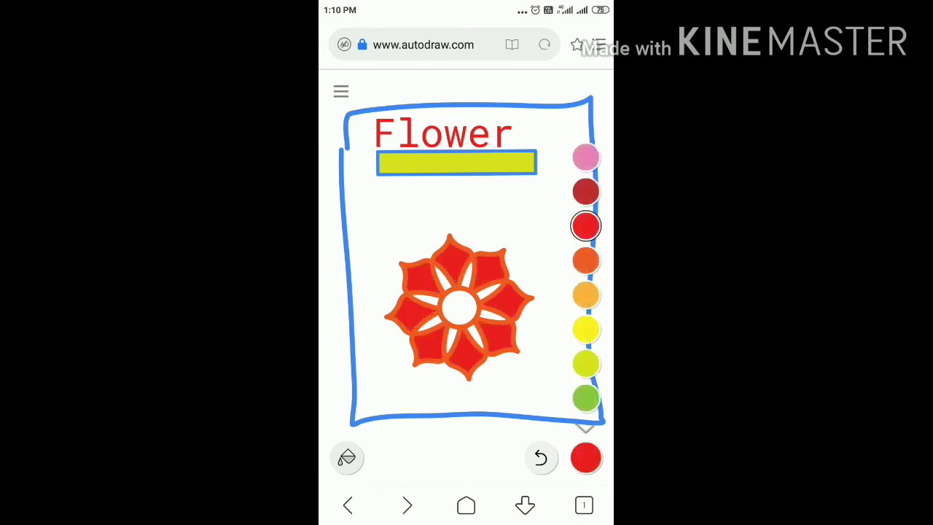
{"action": "left_click", "coordinate": [585, 363]}
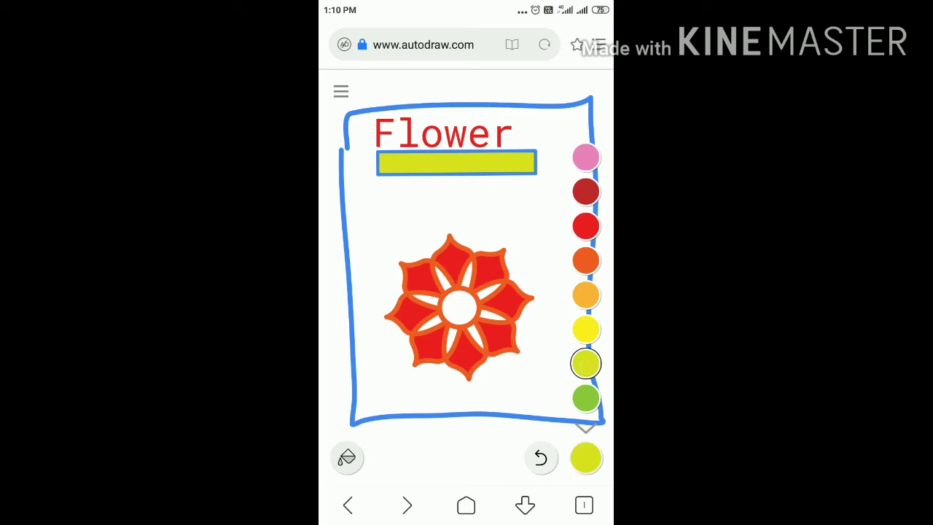
{"action": "left_click", "coordinate": [459, 307]}
Step: Fill the flower outline pink and the gaps between petals green
{"action": "left_click", "coordinate": [585, 457]}
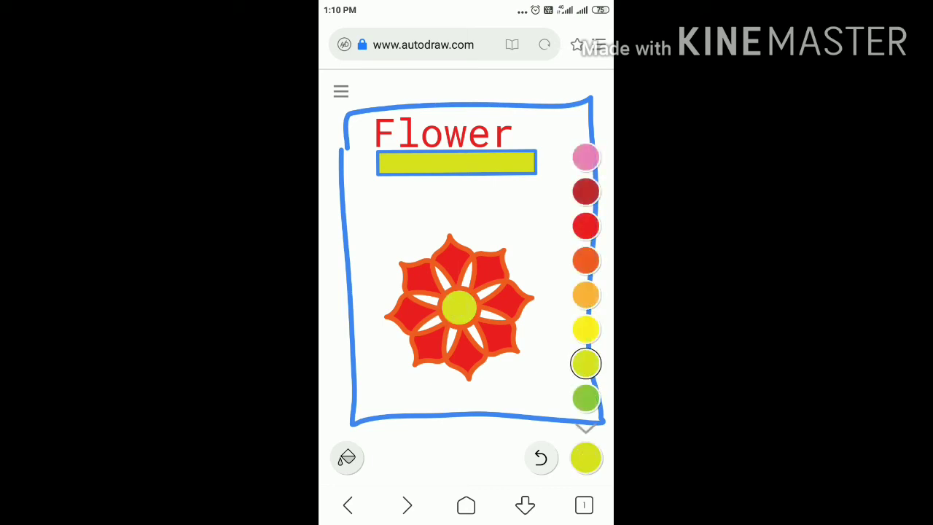
{"action": "left_click", "coordinate": [585, 156]}
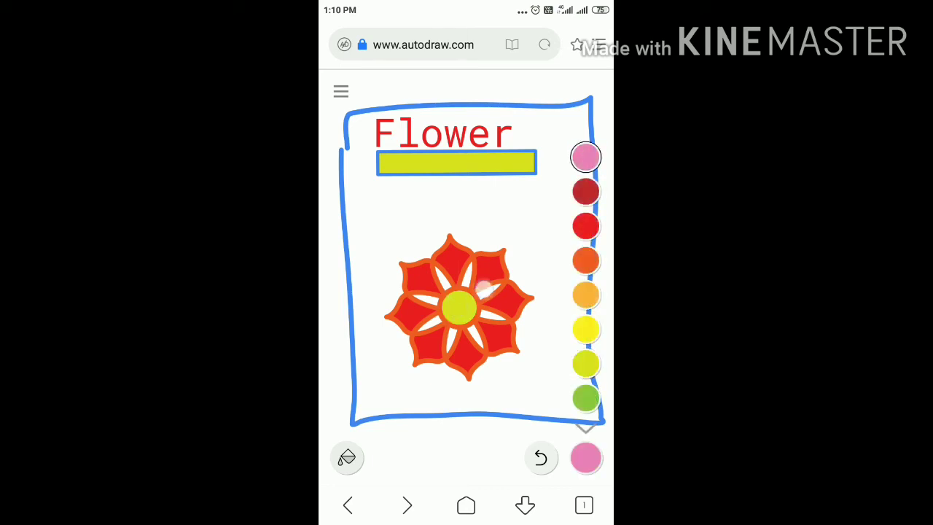
{"action": "left_click", "coordinate": [449, 240]}
{"action": "left_click", "coordinate": [585, 457]}
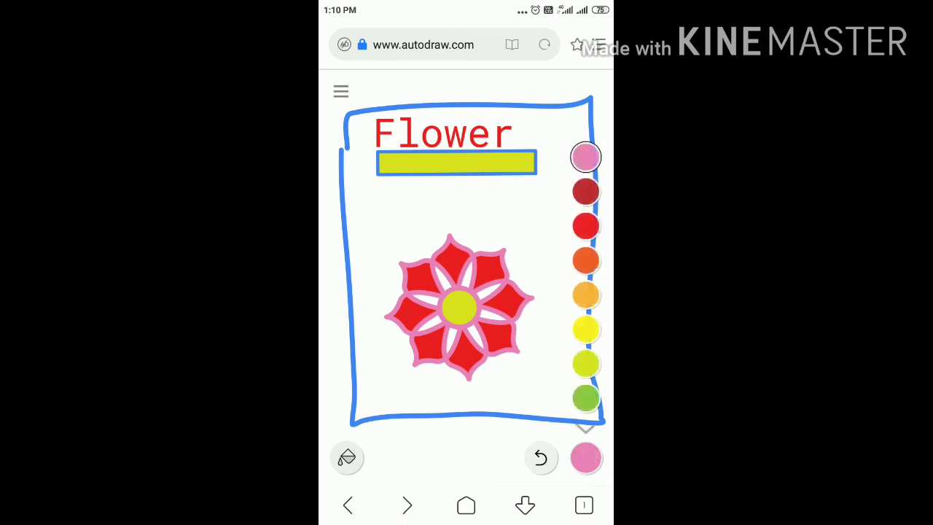
{"action": "left_click", "coordinate": [585, 397]}
{"action": "left_click", "coordinate": [446, 277]}
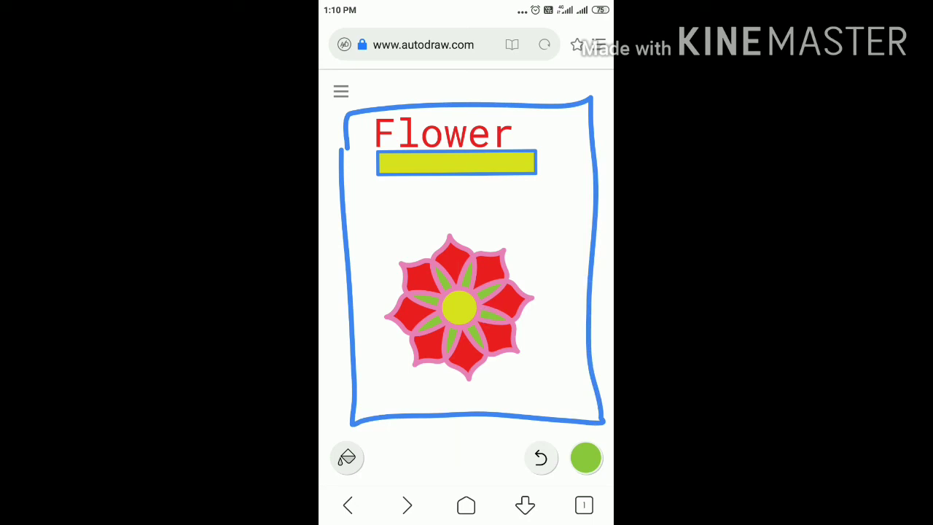
Step: Share the flower poster from the main menu and copy its share link
{"action": "left_click", "coordinate": [341, 90]}
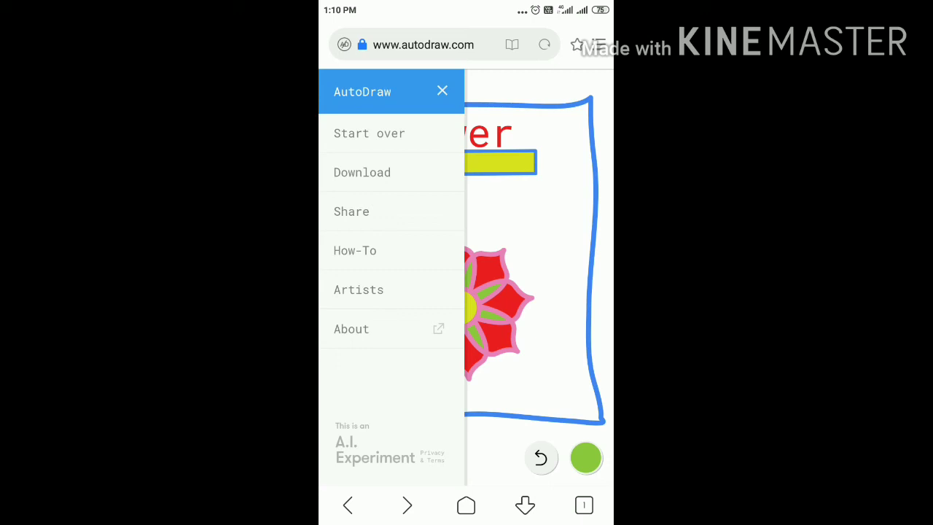
{"action": "left_click", "coordinate": [351, 211]}
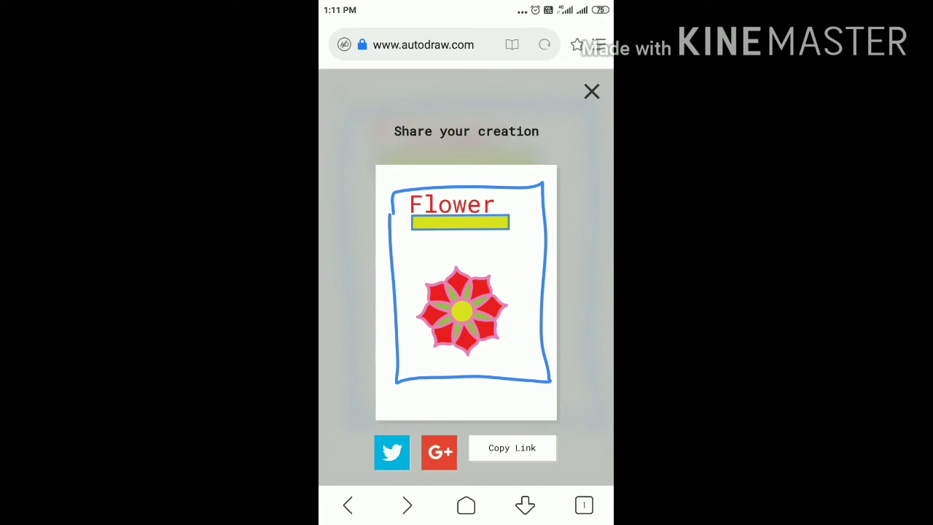
{"action": "left_click", "coordinate": [503, 450]}
Step: Replace the browser address with the pasted AutoDraw share link and load it
{"action": "left_click", "coordinate": [423, 44]}
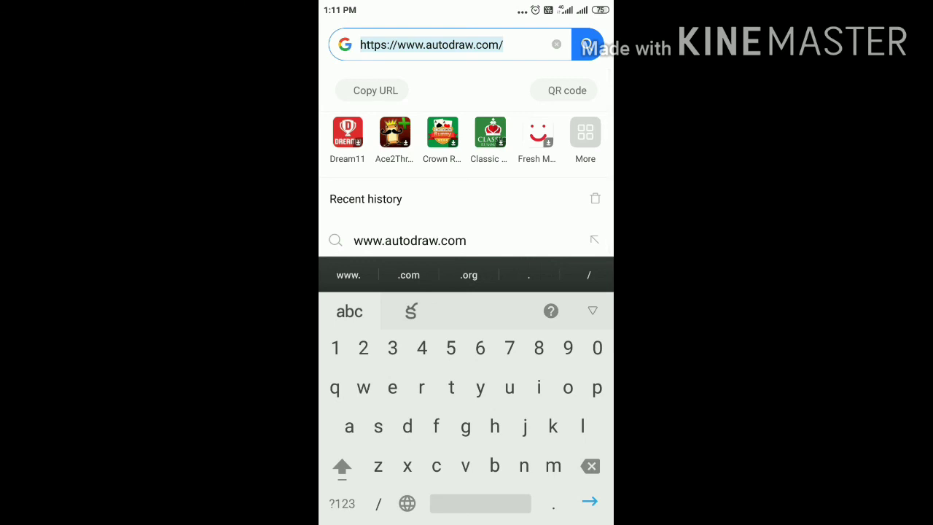
{"action": "key", "text": "BackSpace"}
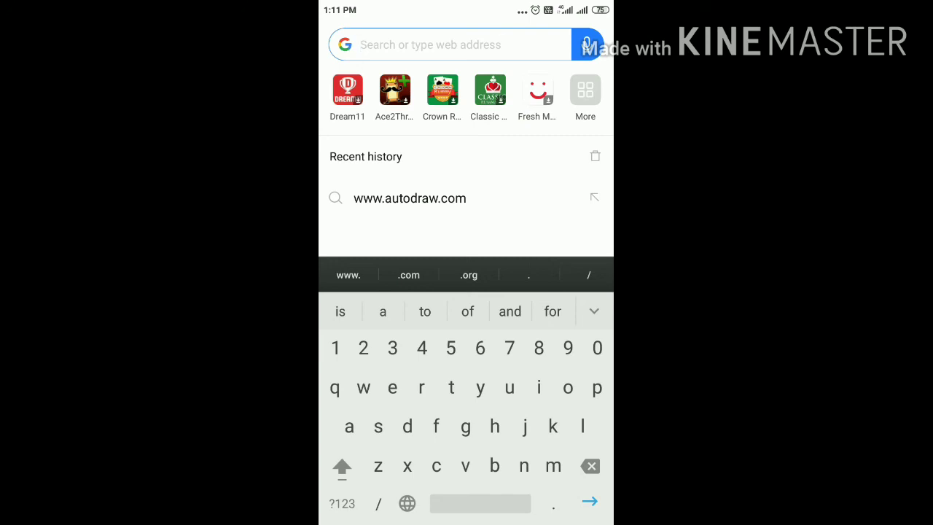
{"action": "left_click", "coordinate": [422, 48]}
{"action": "left_click", "coordinate": [339, 100]}
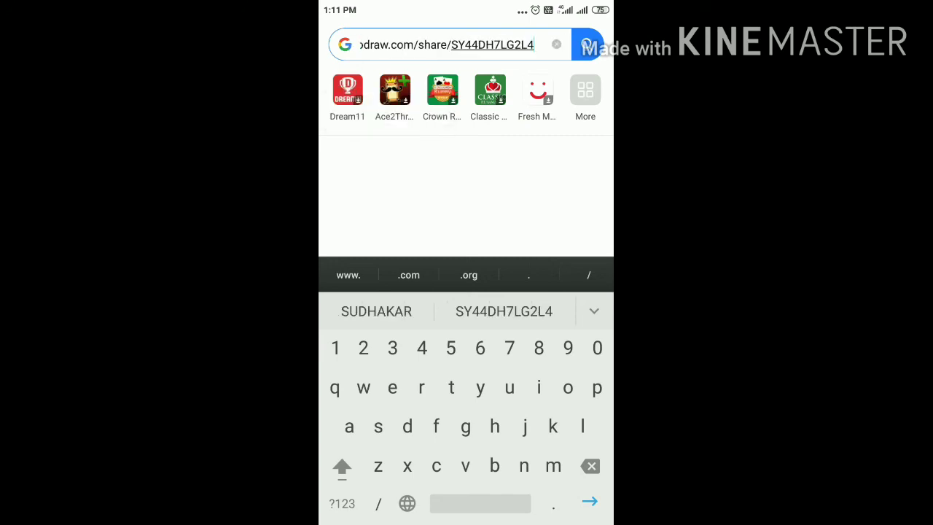
{"action": "key", "text": "Return"}
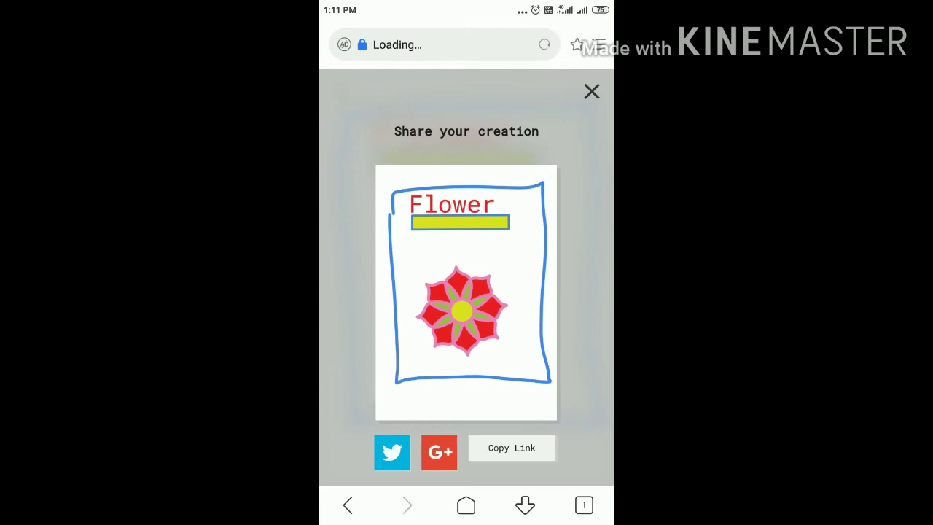